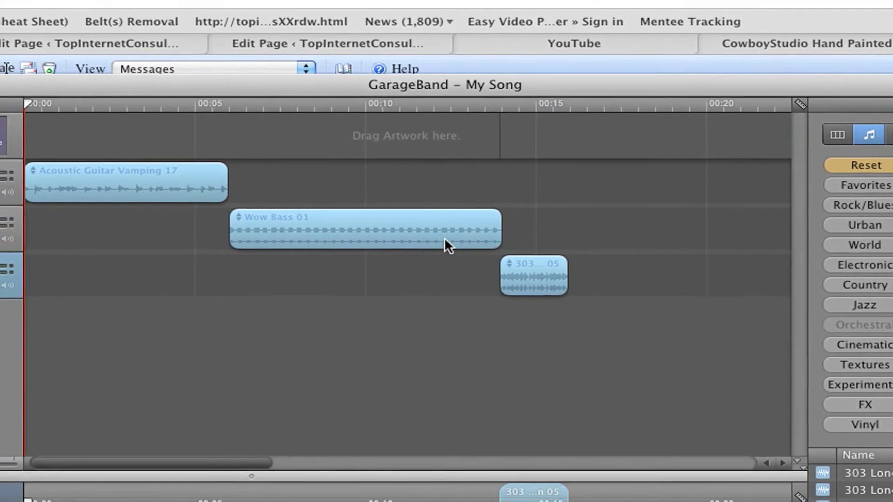
- Place the playhead at the 10-second mark and select the Wow Bass 01 region
click(408, 220)
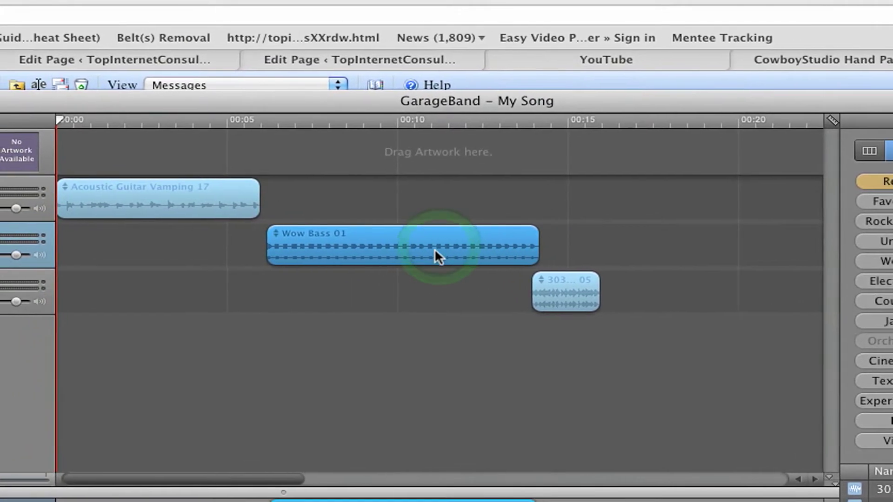
drag(442, 244, 435, 243)
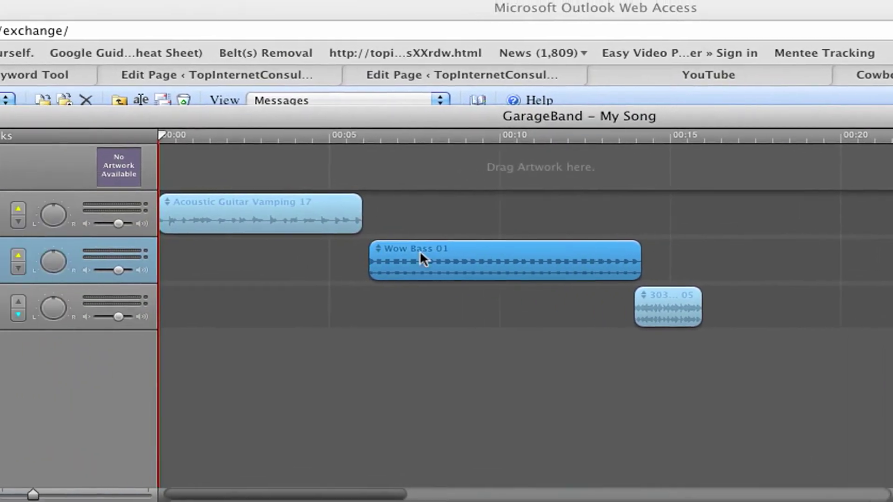
click(489, 299)
click(515, 135)
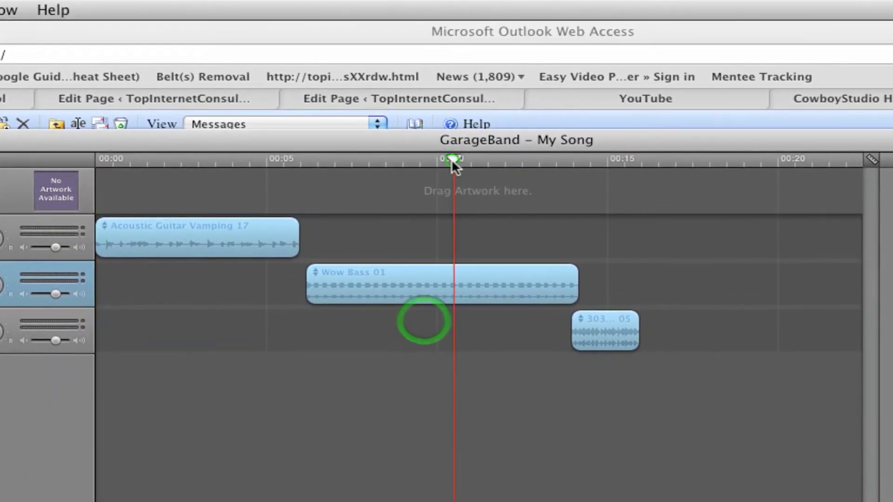
click(430, 279)
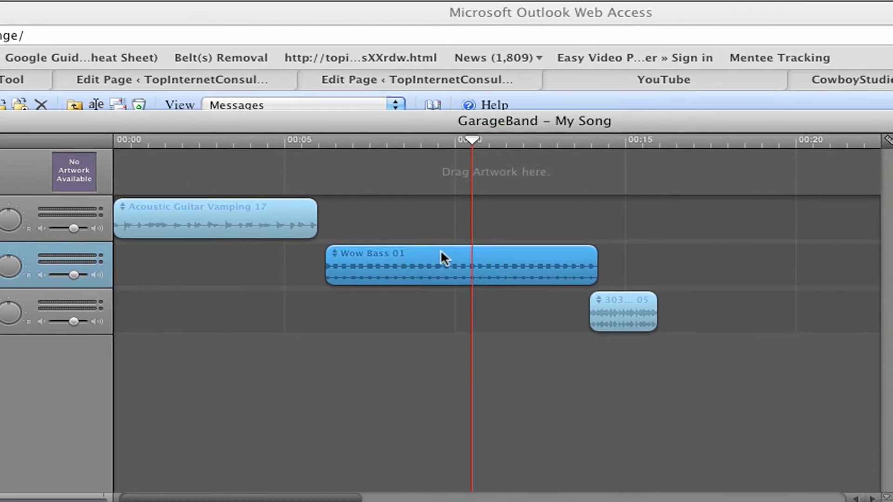
- Split Wow Bass 01 at 00:10 with Cmd+T and select the Wow Bass 01.2 piece
key(super+t)
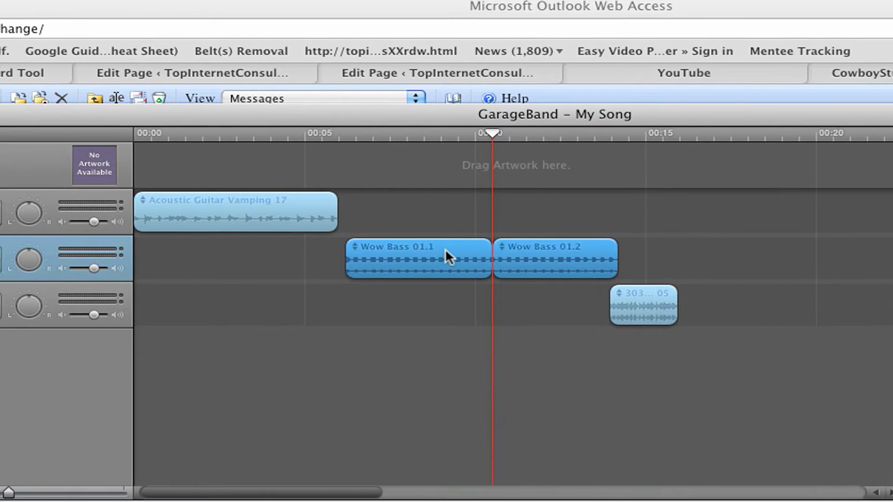
click(533, 261)
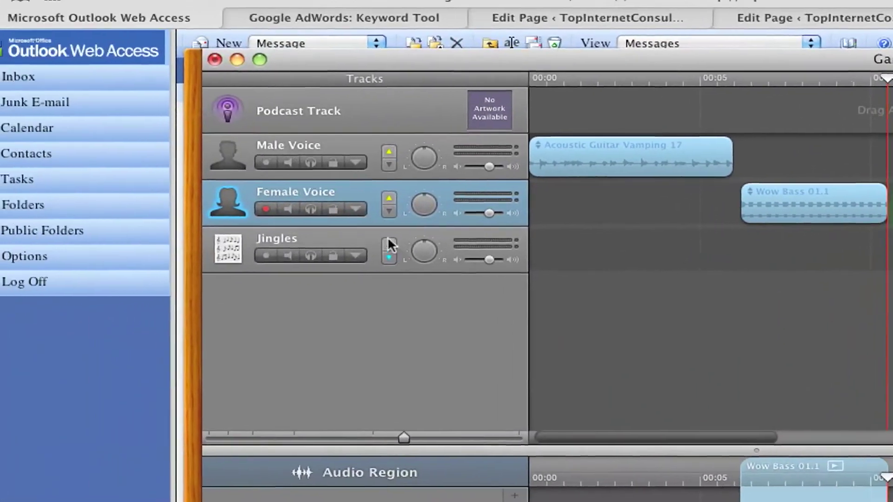
click(431, 248)
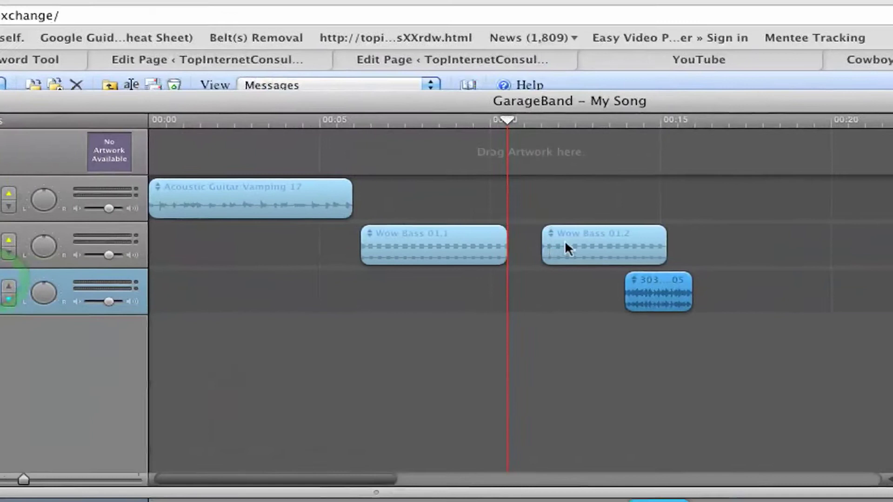
click(447, 251)
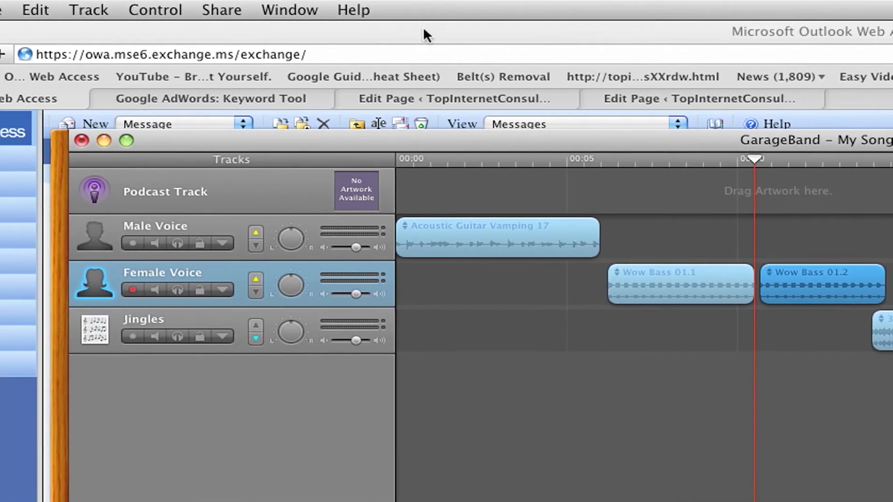
- Enable Show Alignment Guides from the Control menu
click(443, 12)
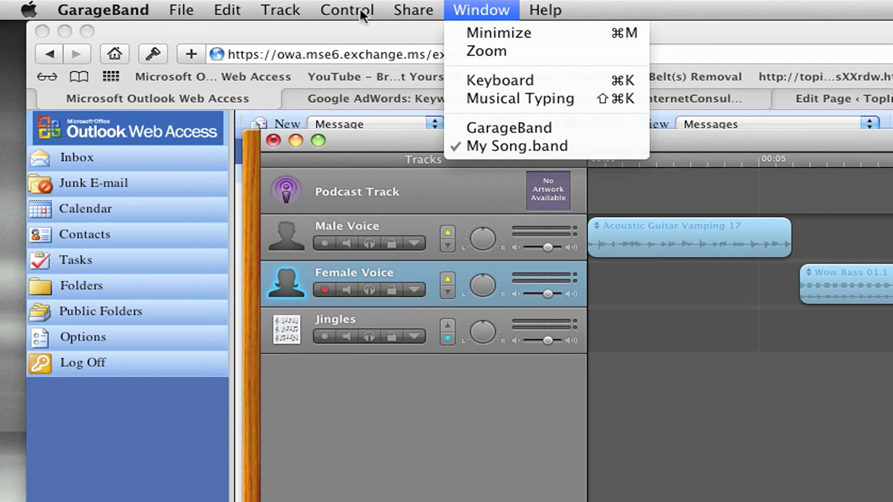
click(360, 12)
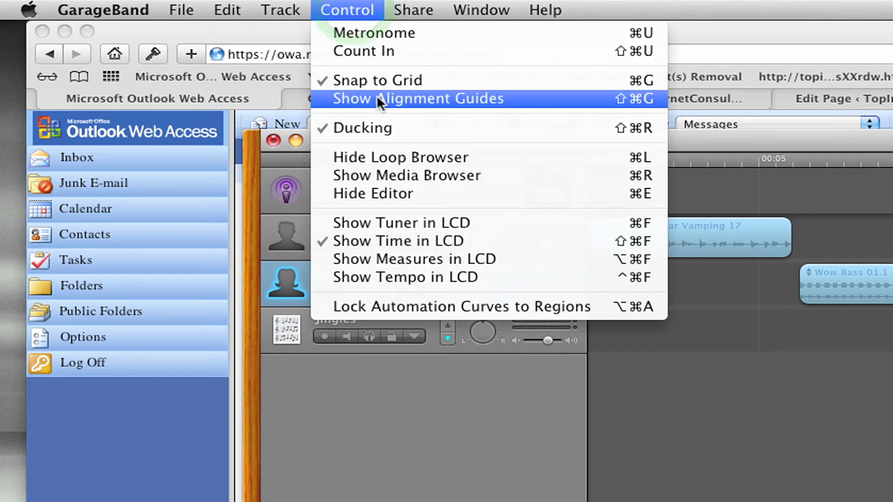
click(446, 99)
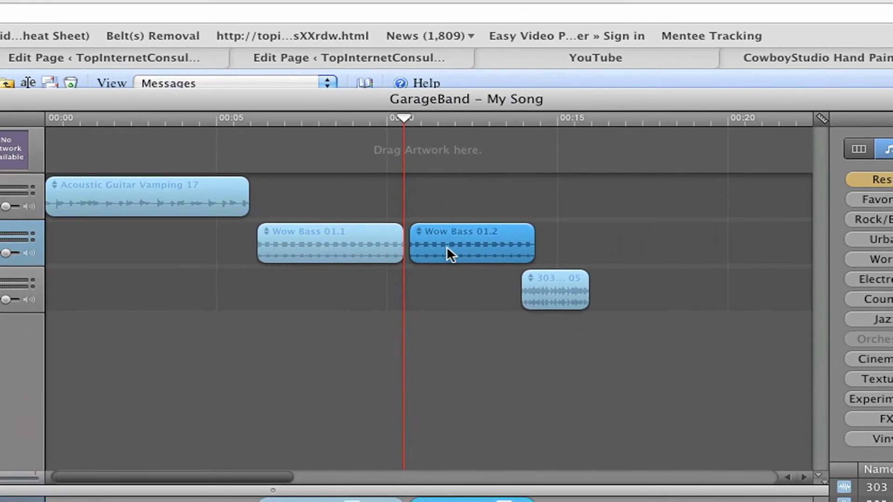
- Move Wow Bass 01.2 past the 303 clip, then reposition the 303 clip and both bass pieces
mouse_move(448, 241)
mouse_down()
mouse_move(434, 246)
mouse_move(467, 256)
mouse_up()
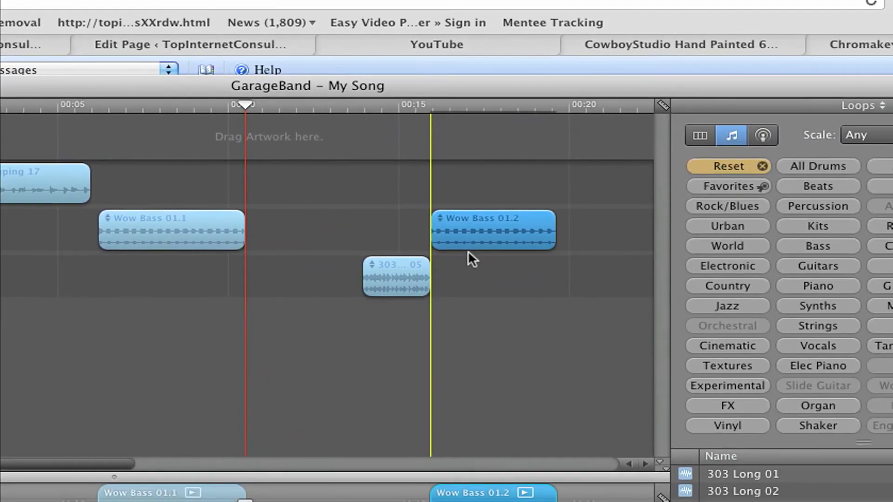
drag(467, 257, 460, 236)
drag(381, 276, 253, 272)
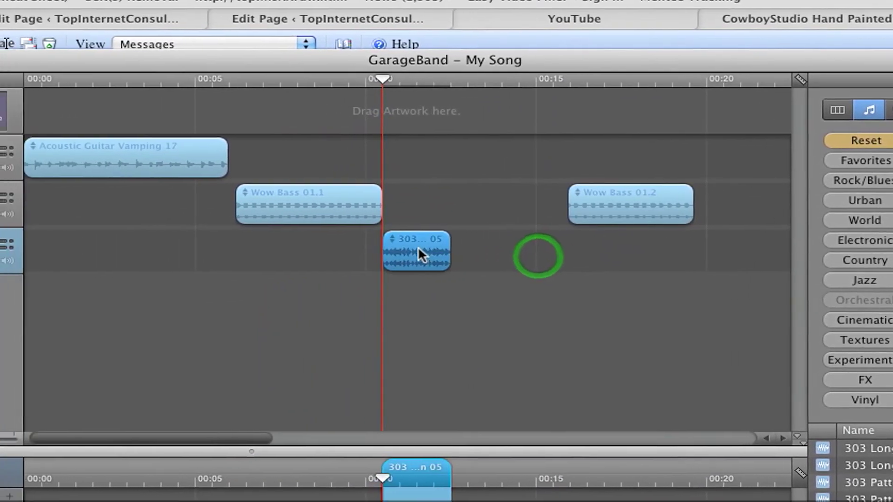
drag(440, 255, 547, 256)
mouse_move(336, 209)
mouse_down()
mouse_move(394, 249)
mouse_move(452, 250)
mouse_up()
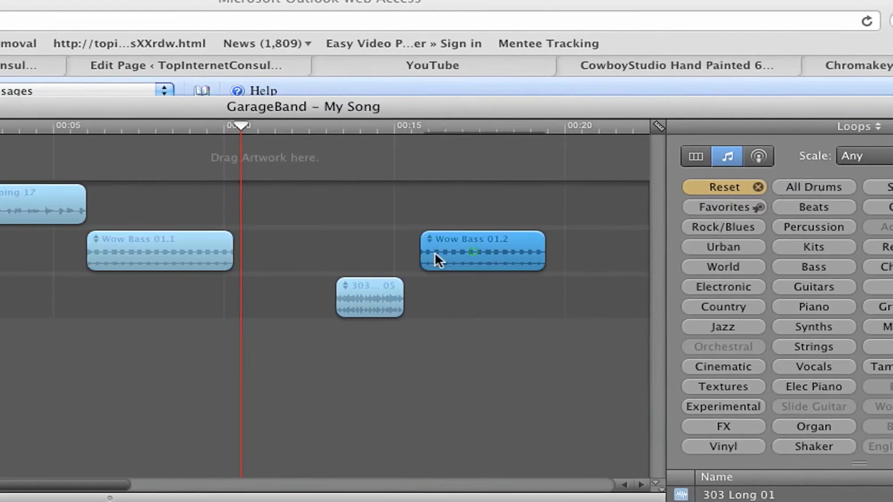
drag(725, 249, 548, 249)
- Butt Wow Bass 01.2 against 01.1 and move the 303 clip to 01.2's end, then further right
drag(392, 248, 373, 248)
drag(454, 294, 477, 294)
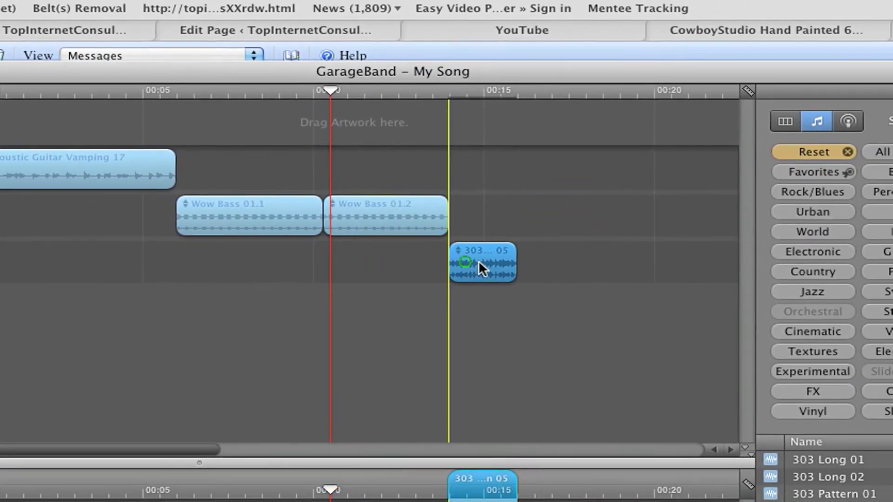
click(388, 224)
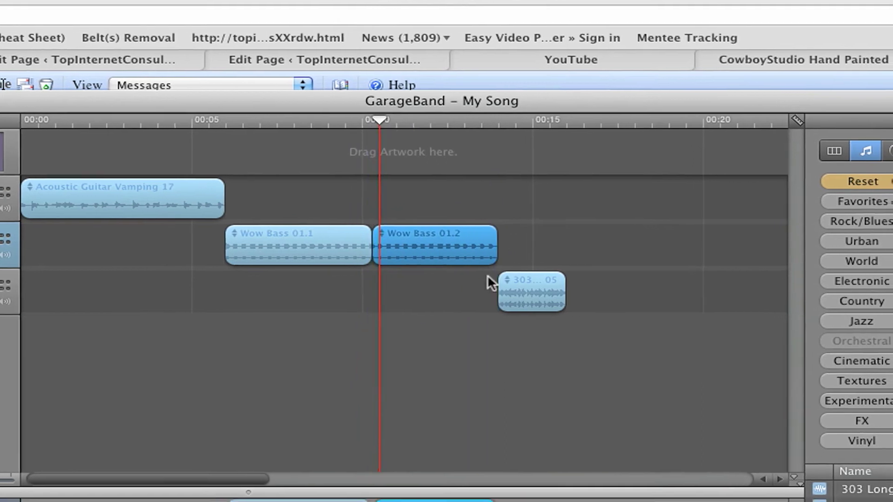
drag(528, 297, 617, 297)
- Line Wow Bass 01.1 up with the guitar clip's end and snap the 303 clip to 01.2's end
drag(477, 256, 492, 256)
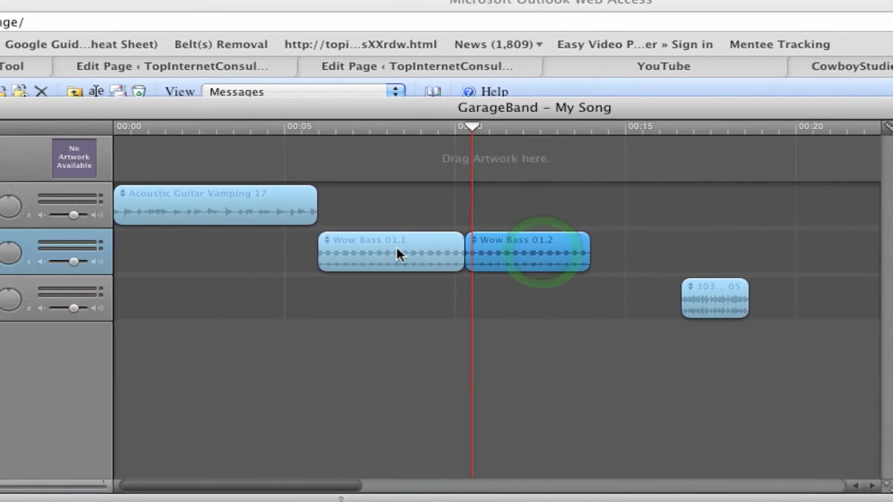
mouse_move(398, 256)
mouse_down()
mouse_move(431, 238)
mouse_move(437, 259)
mouse_up()
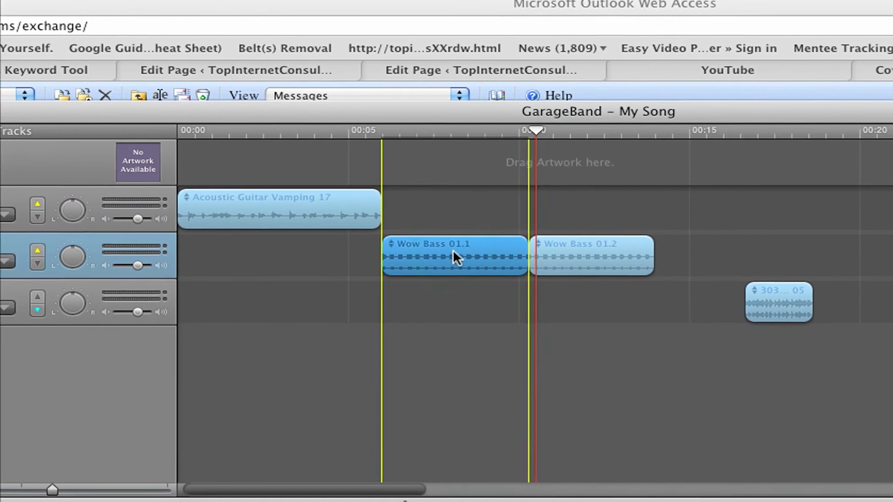
click(508, 258)
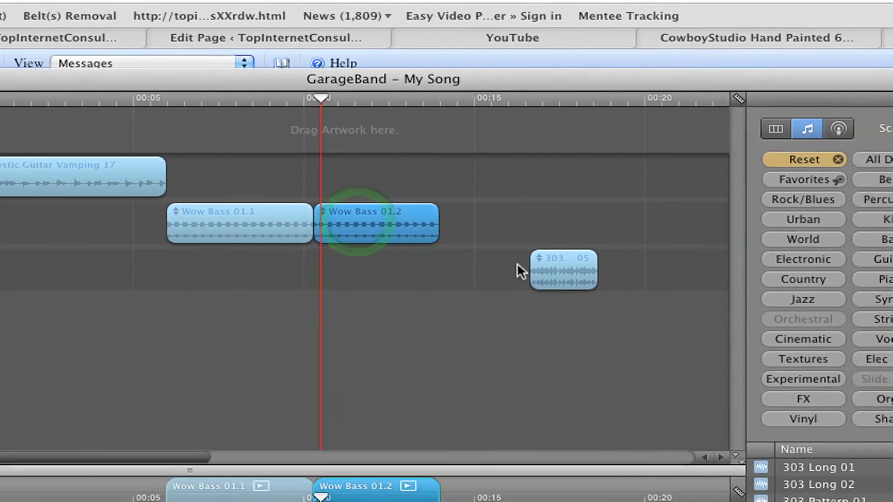
drag(687, 299, 598, 299)
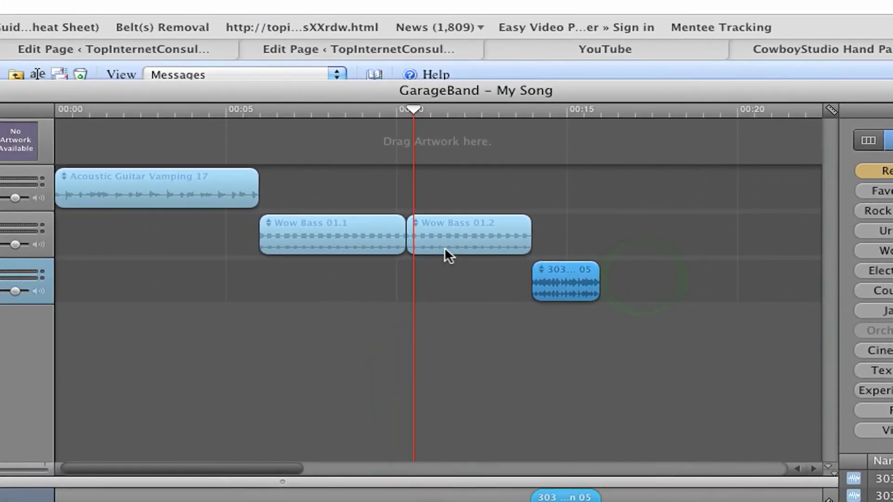